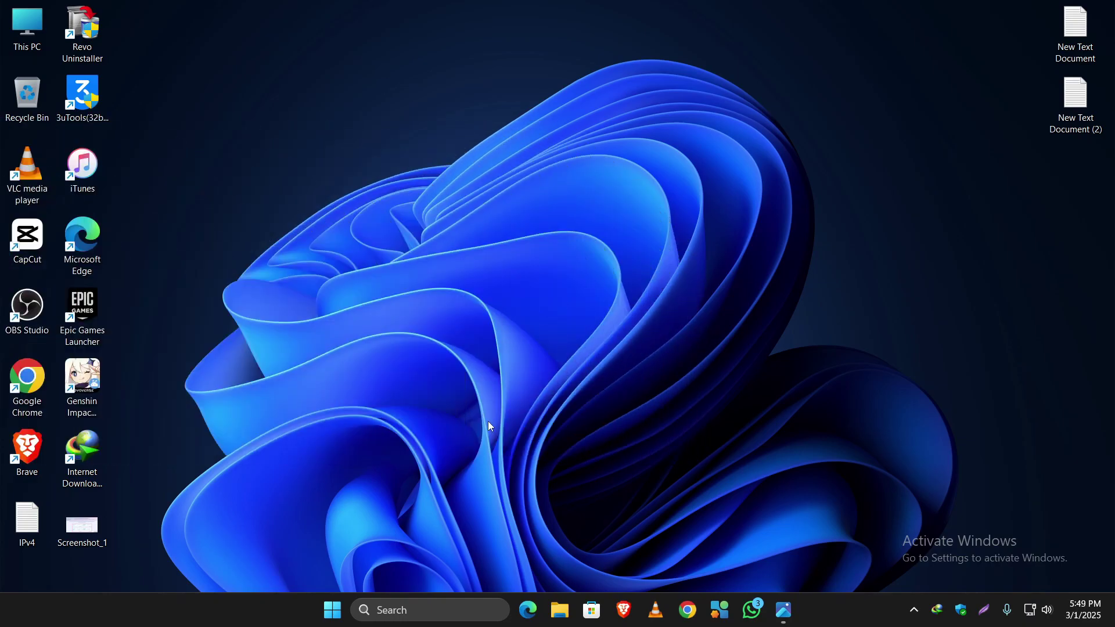
# Search the web for 'free download manager' and open freedownloadmanager.org in Edge
pyautogui.click(528, 610)
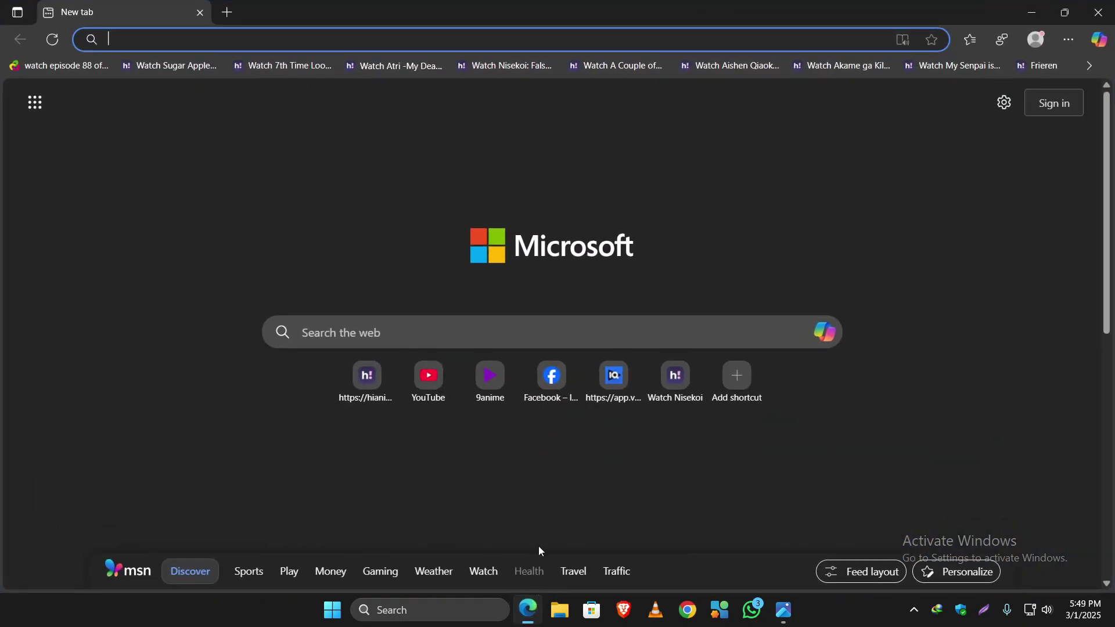
pyautogui.write('fr')
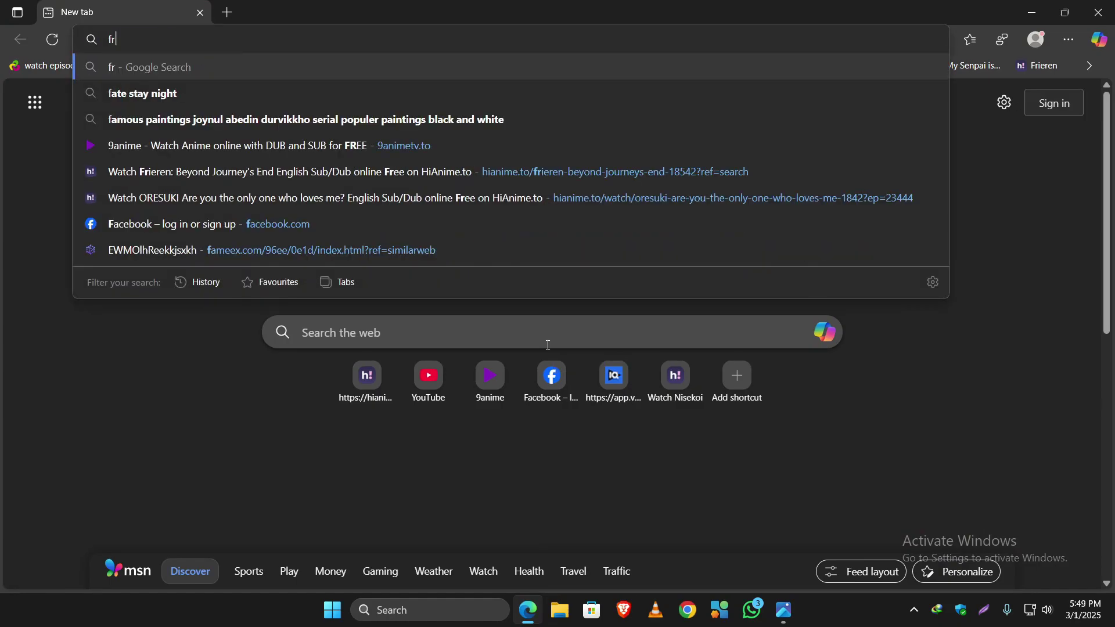
pyautogui.write('ee downloadn')
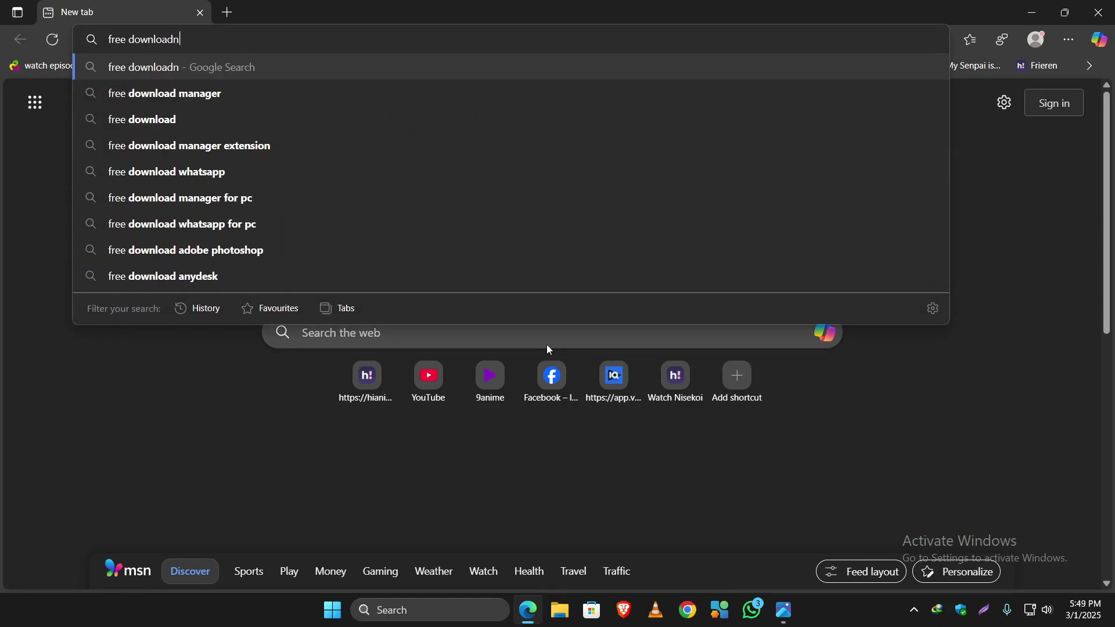
pyautogui.press('BackSpace')
pyautogui.write(' manager')
pyautogui.press('Return')
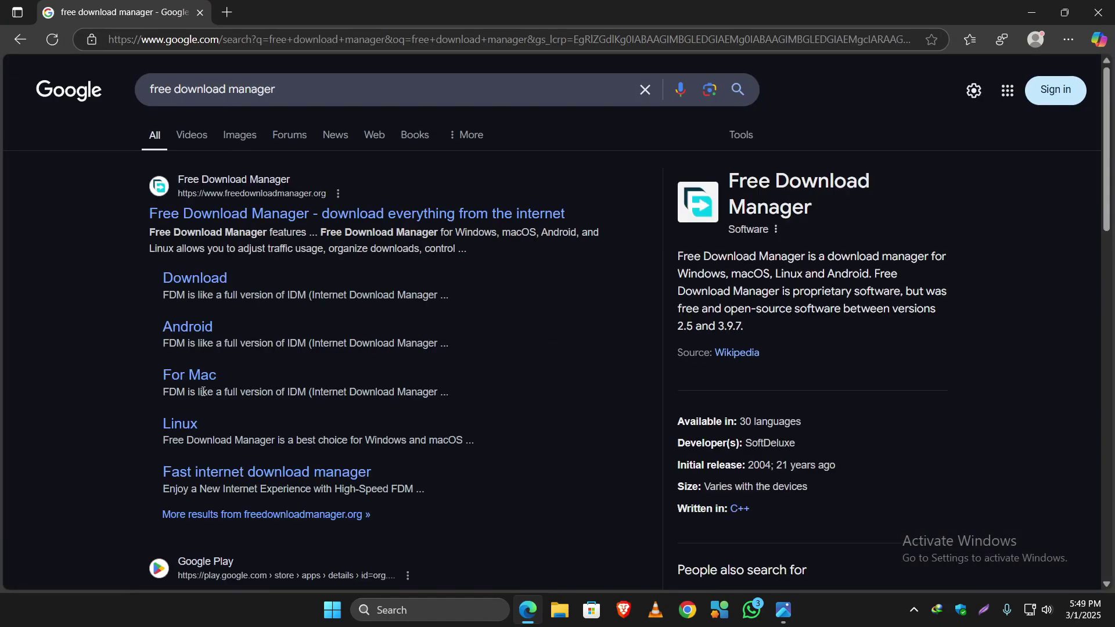
pyautogui.click(209, 218)
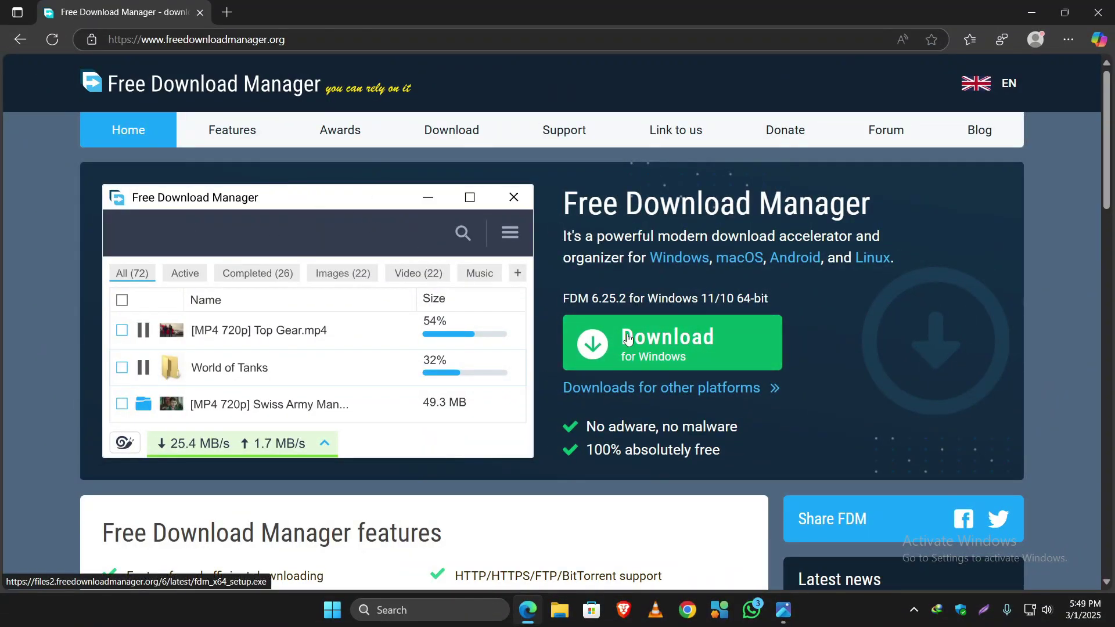
# Download the Windows installer fdm_x64_setup.exe and check it in the Downloads flyout
pyautogui.click(641, 349)
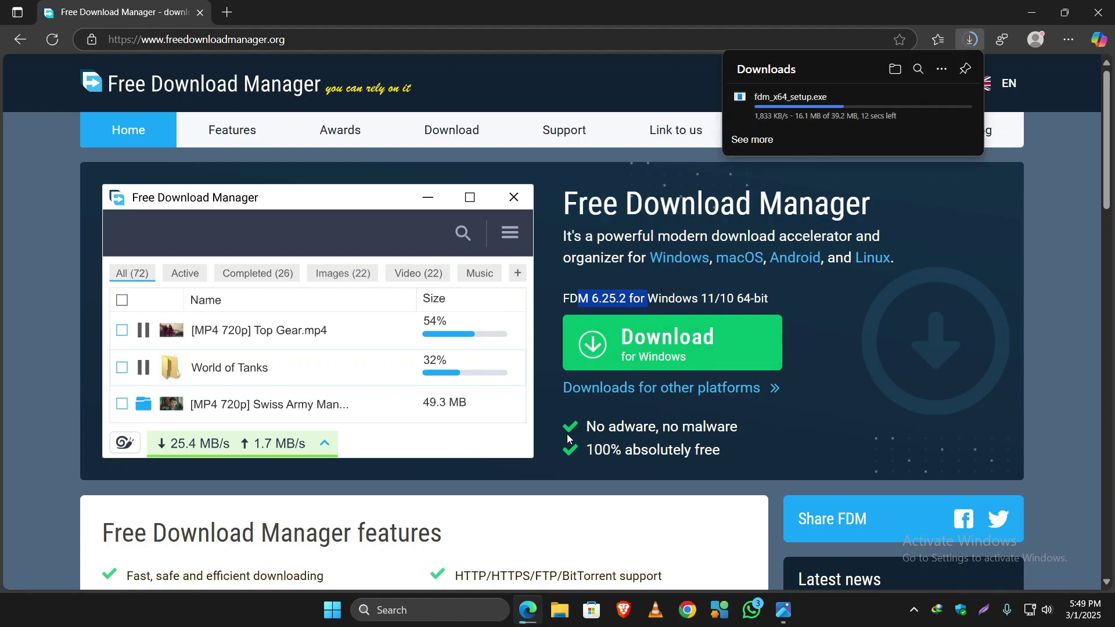
pyautogui.moveTo(584, 427); pyautogui.dragTo(738, 433)
pyautogui.moveTo(586, 450); pyautogui.dragTo(720, 451)
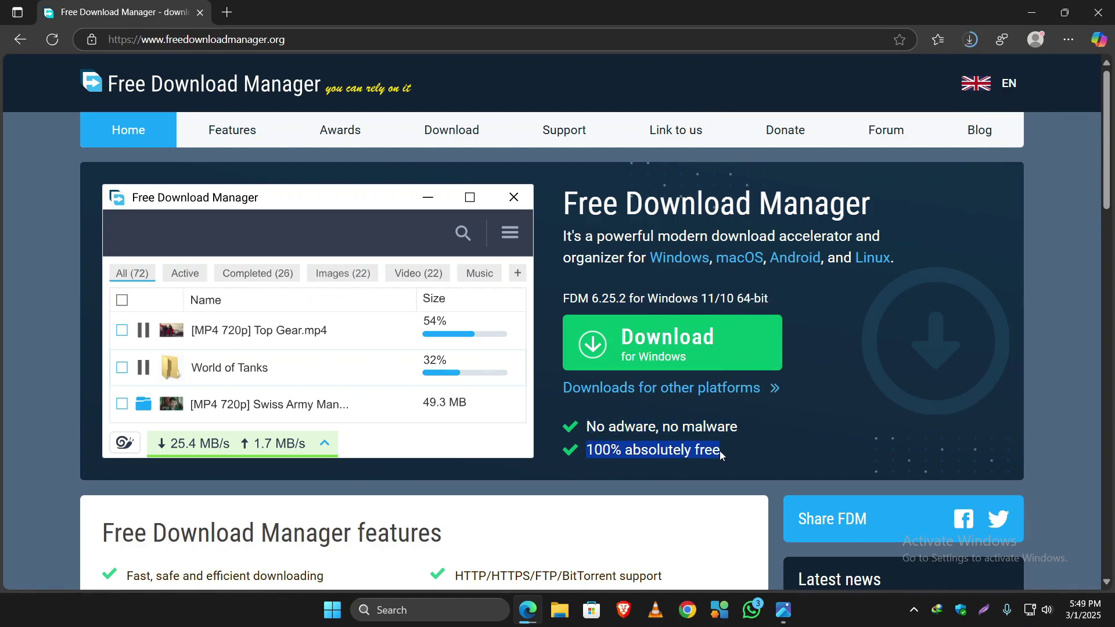
pyautogui.scroll(-4, 725, 449)
pyautogui.scroll(2, 707, 448)
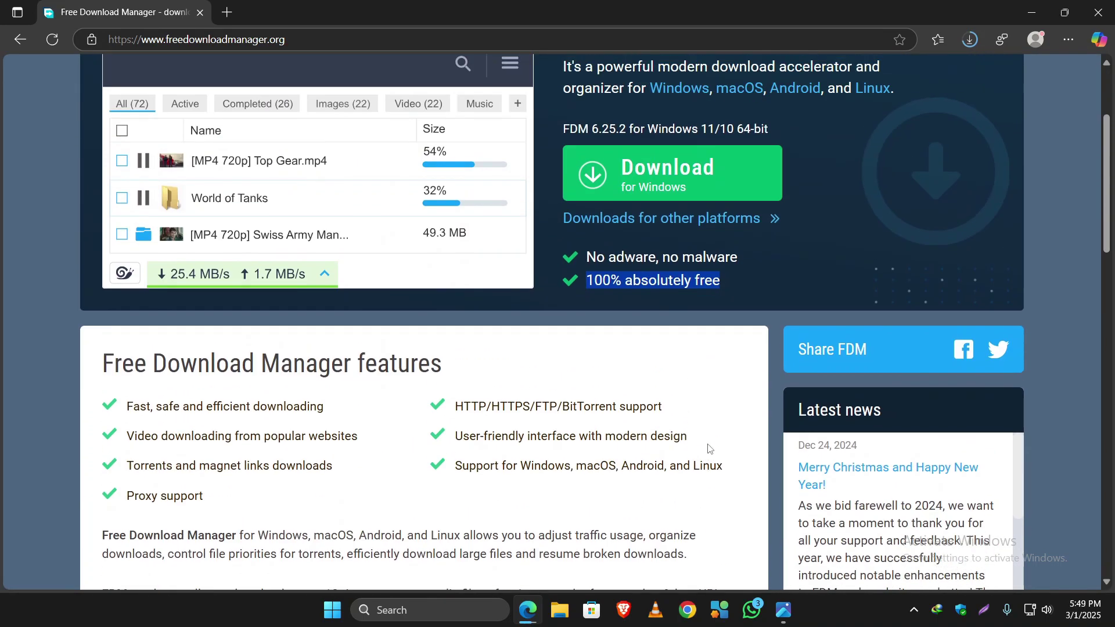
pyautogui.scroll(2, 708, 448)
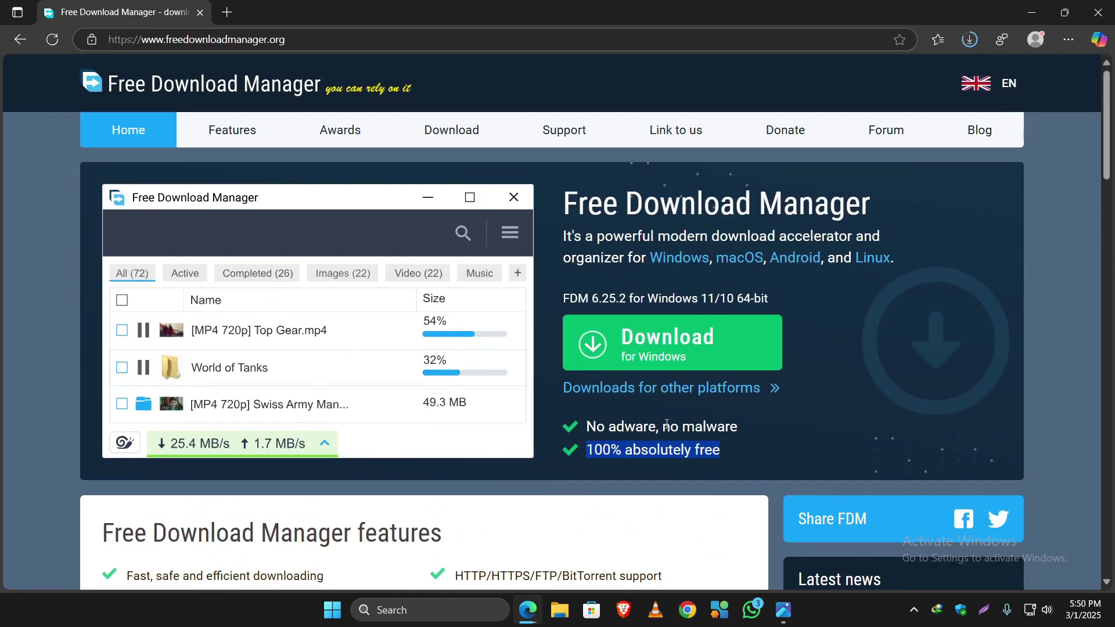
pyautogui.click(967, 40)
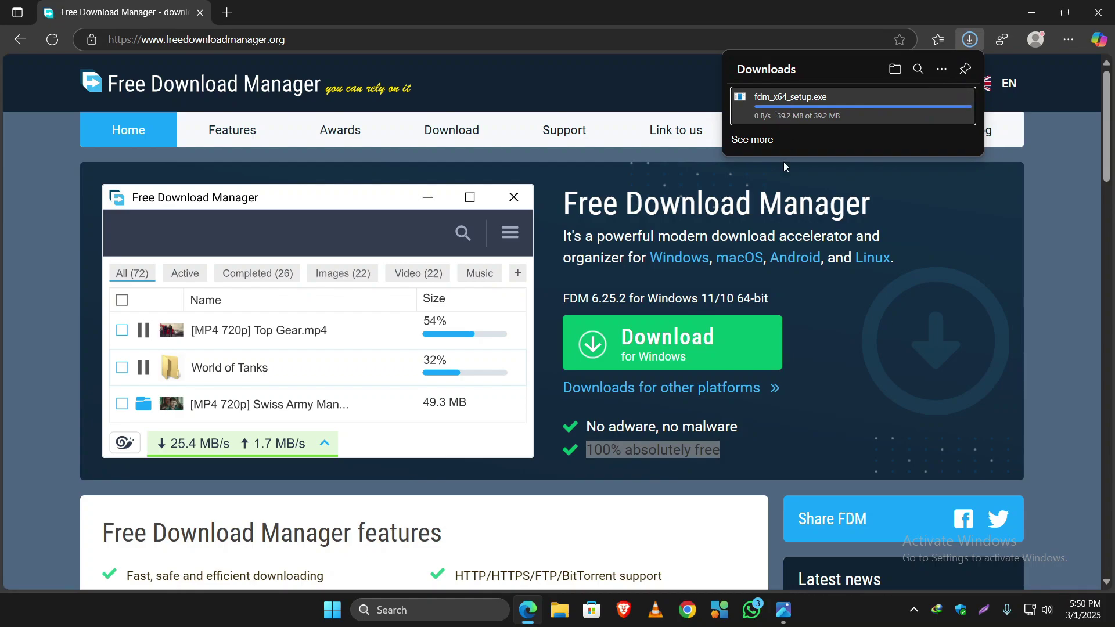
# Run fdm_x64_setup as administrator with default language and install folder, then launch FDM
pyautogui.click(931, 101)
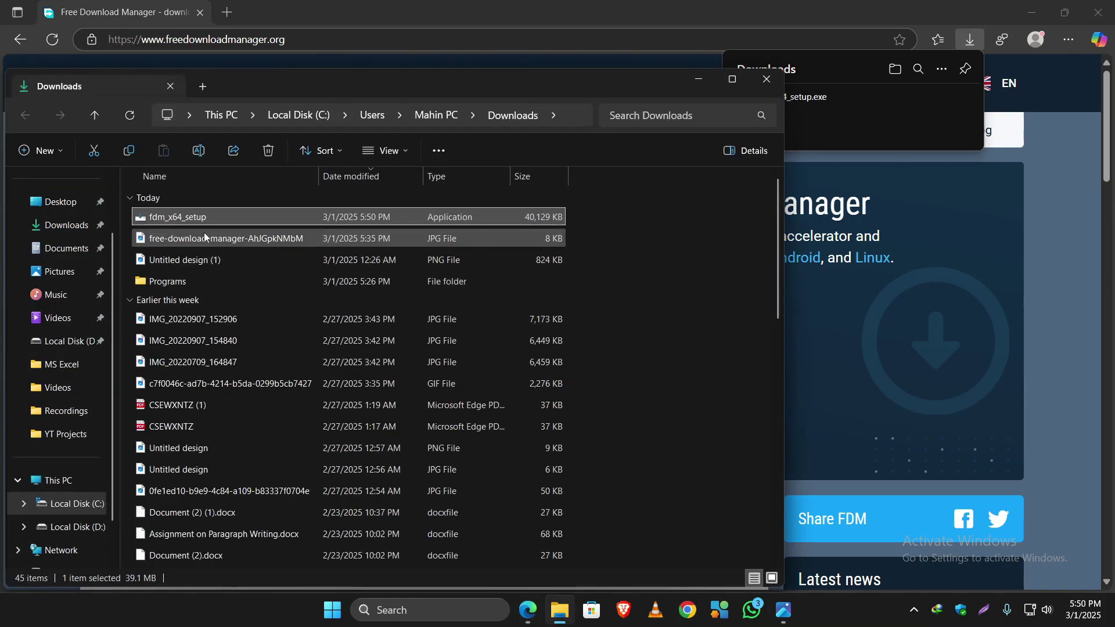
pyautogui.rightClick(164, 219)
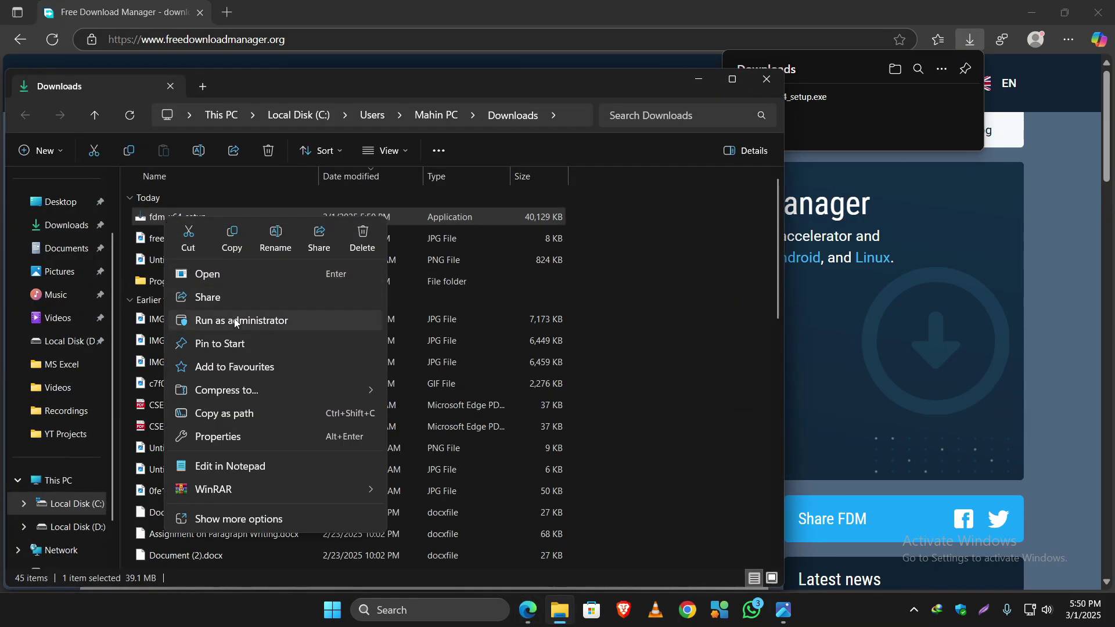
pyautogui.click(358, 322)
pyautogui.click(514, 296)
pyautogui.click(564, 340)
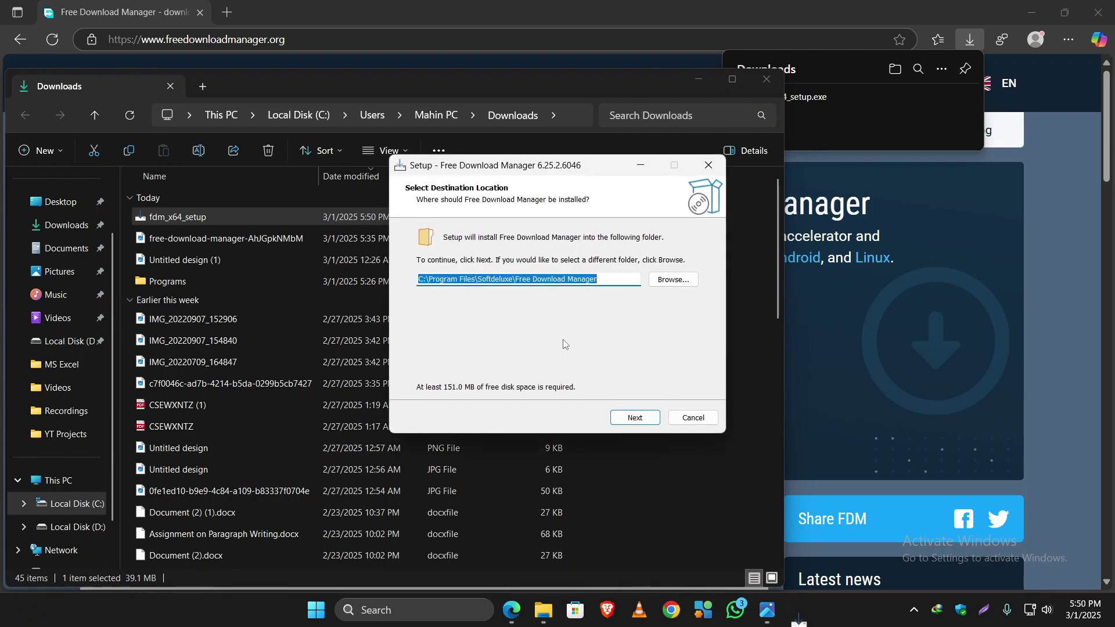
pyautogui.click(627, 418)
pyautogui.click(627, 419)
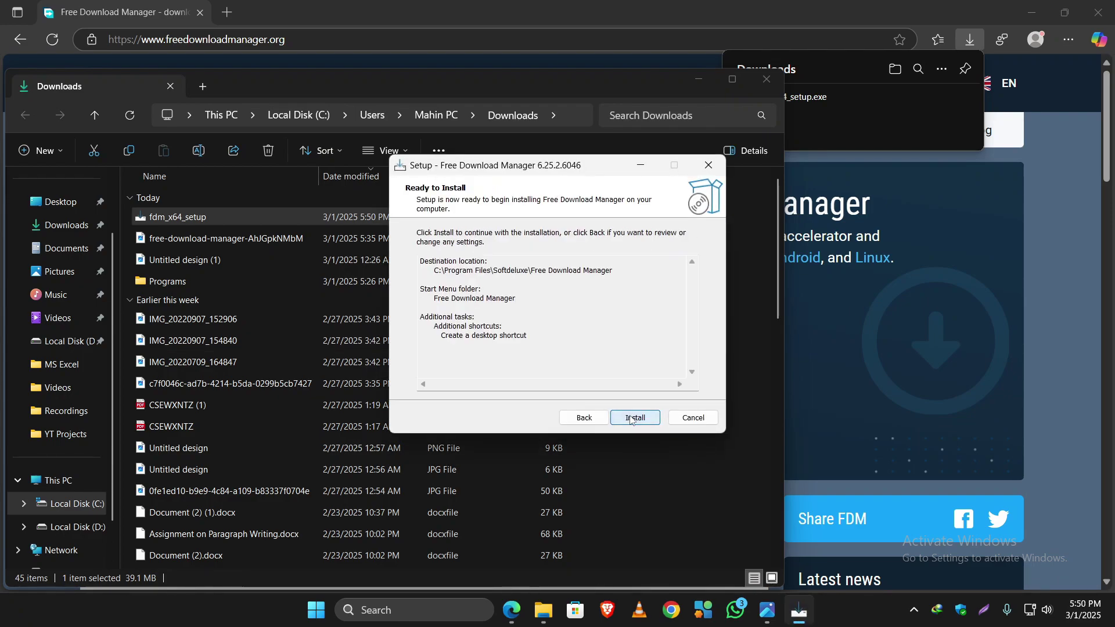
pyautogui.click(766, 82)
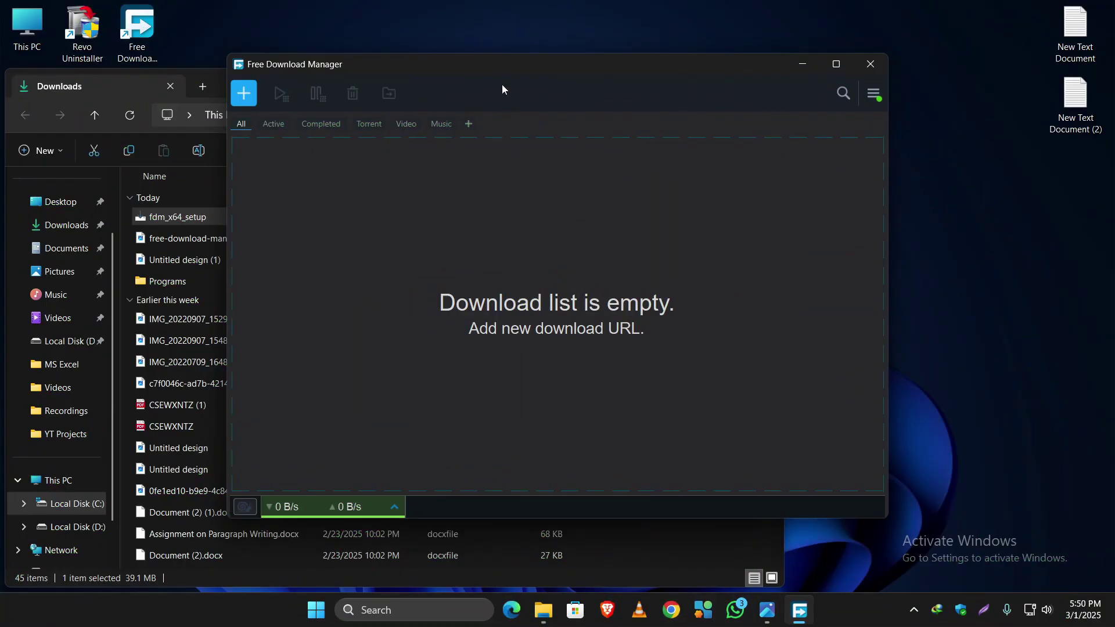
# Open Free Download Manager's preferences at the Network settings
pyautogui.click(139, 84)
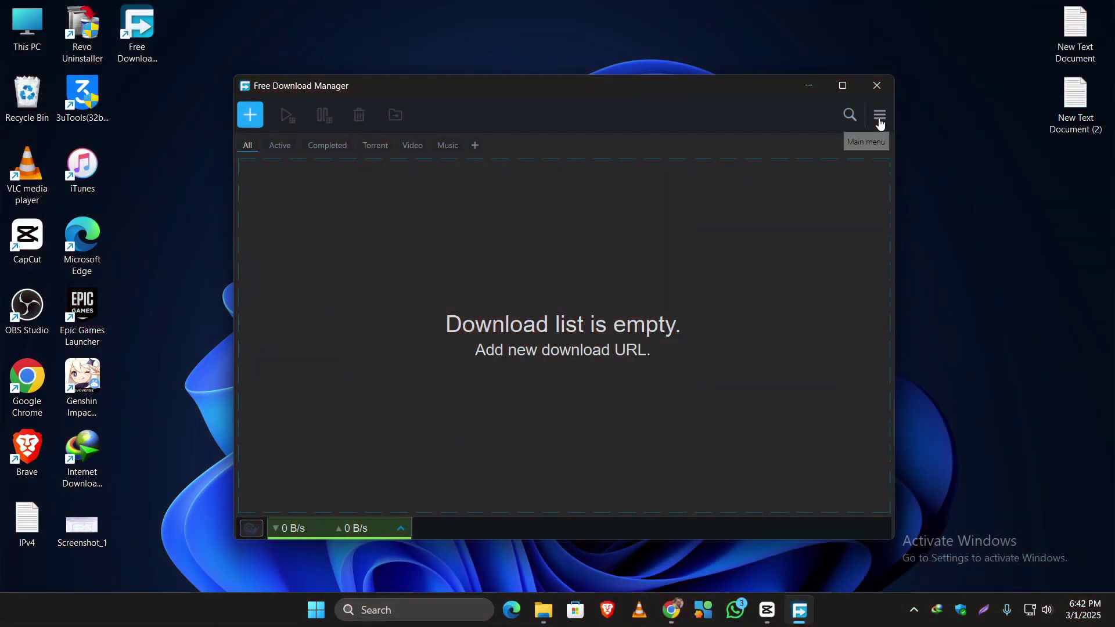
pyautogui.click(880, 124)
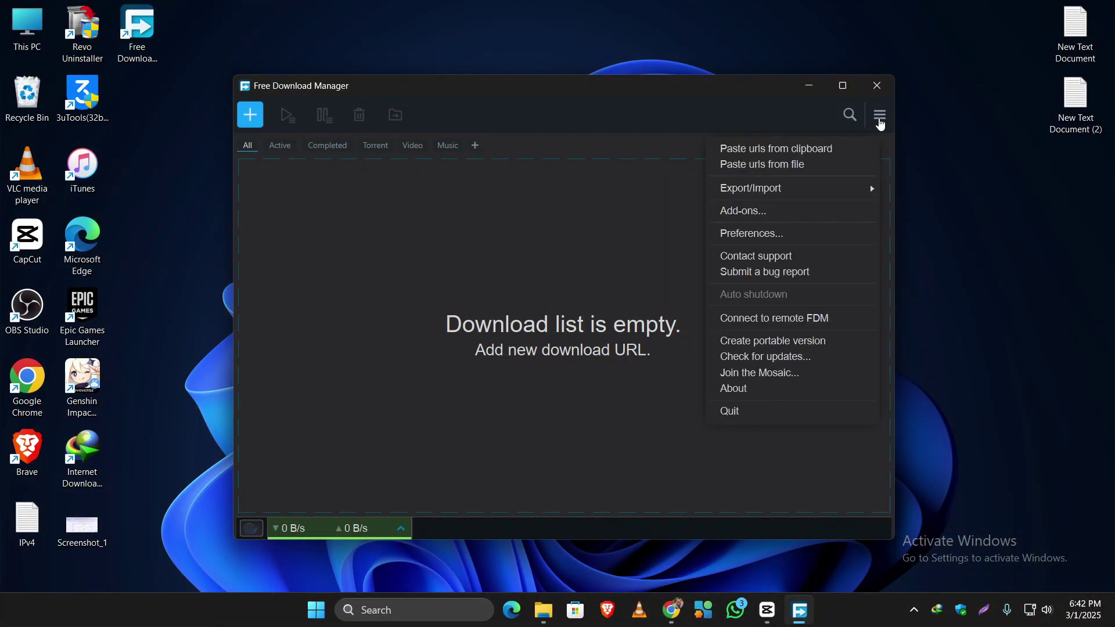
pyautogui.click(742, 233)
pyautogui.click(351, 224)
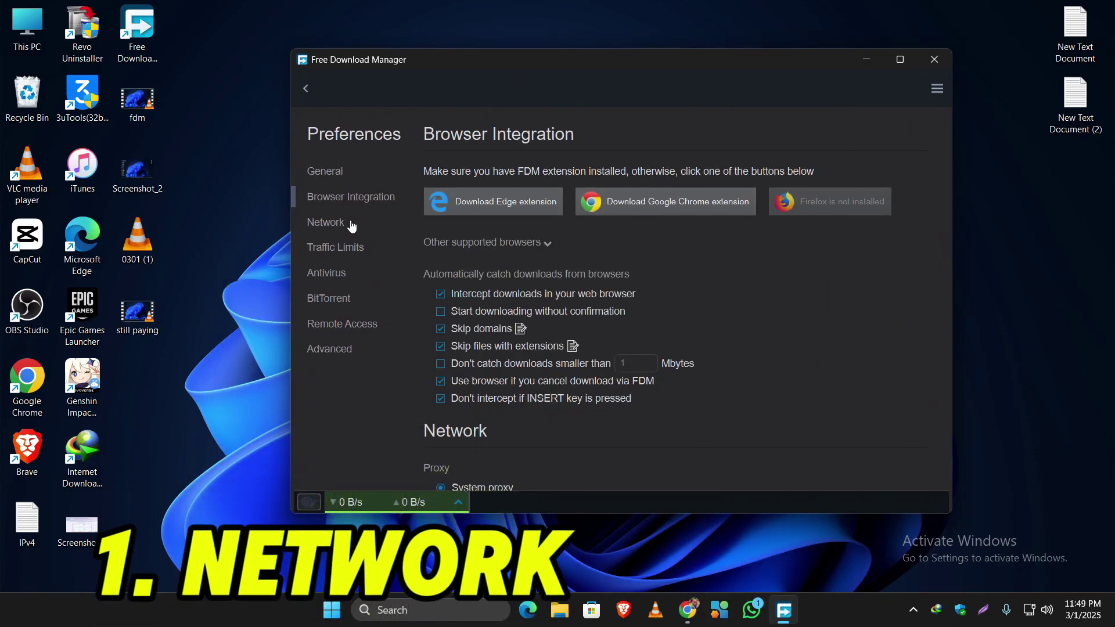
pyautogui.scroll(-3, 484, 321)
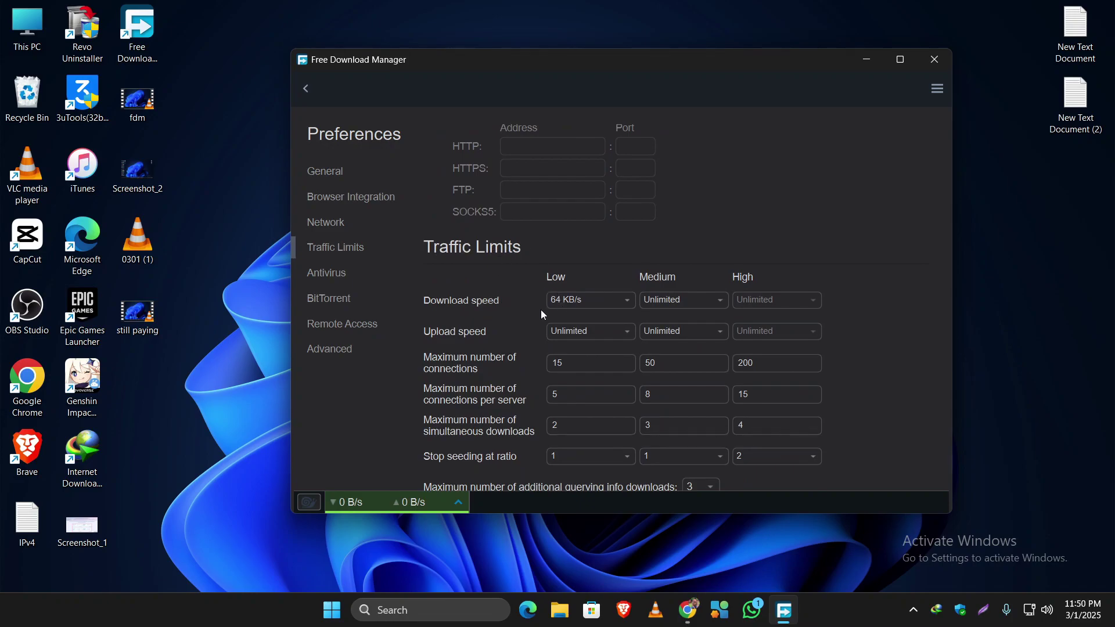
# Review traffic limits, leaving Low speed at 64 KB/s and Medium Unlimited, plus the Antivirus section
pyautogui.click(574, 302)
pyautogui.click(587, 316)
pyautogui.click(588, 350)
pyautogui.click(667, 300)
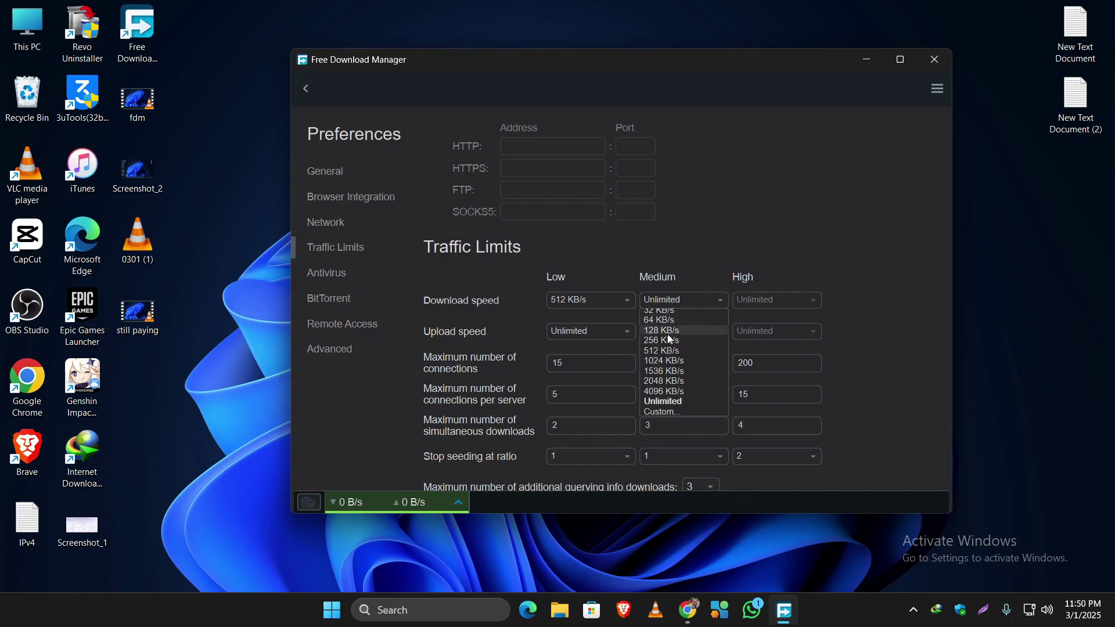
pyautogui.click(633, 278)
pyautogui.click(588, 299)
pyautogui.click(592, 318)
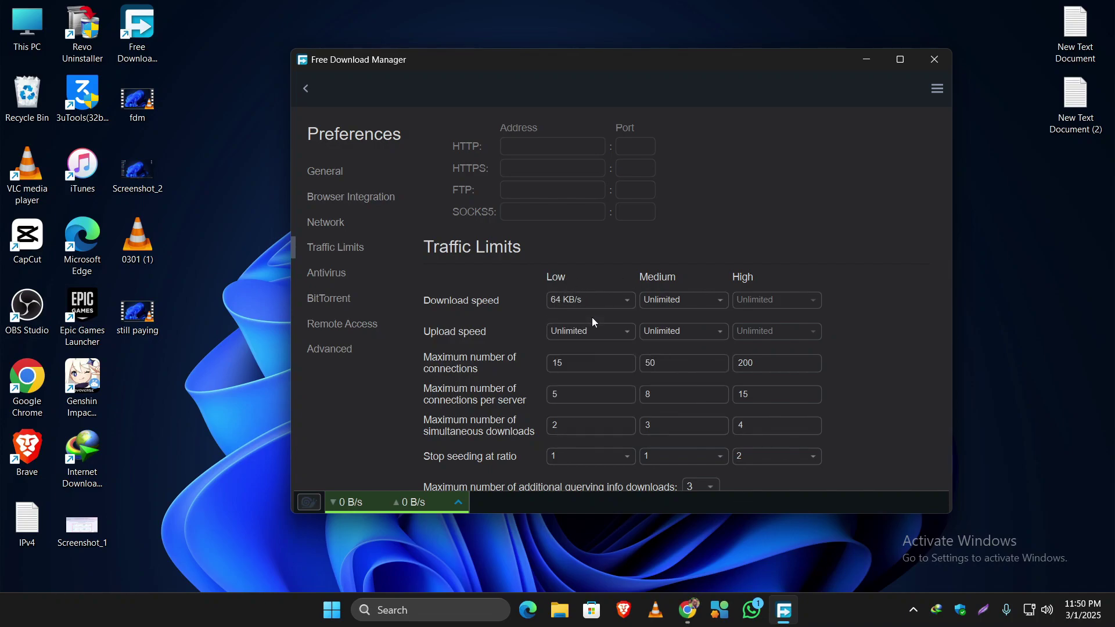
pyautogui.click(664, 300)
pyautogui.click(657, 401)
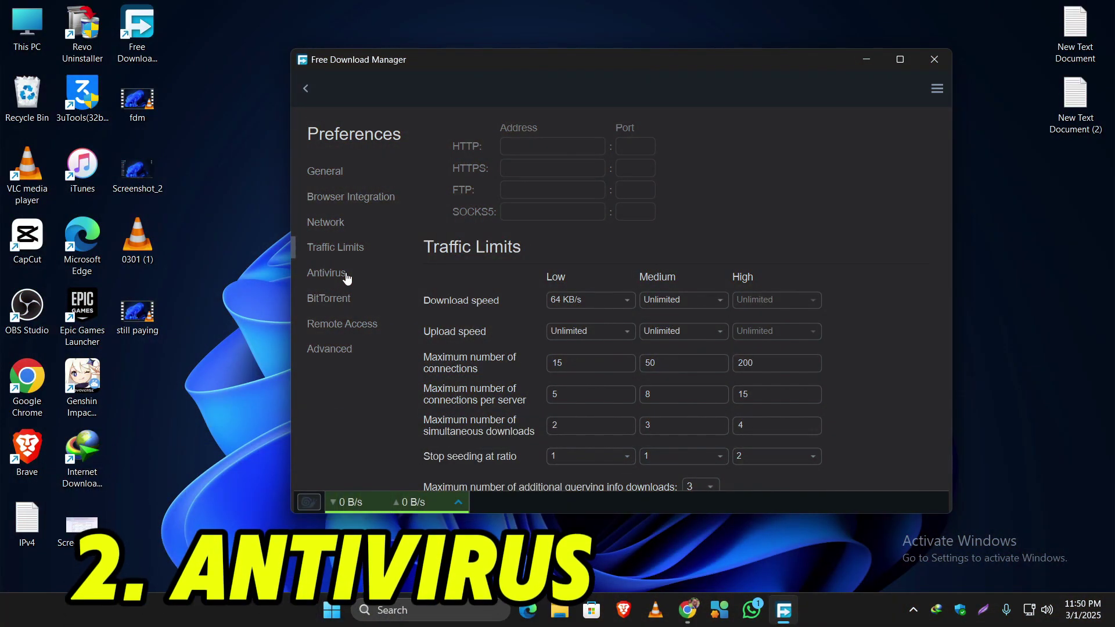
pyautogui.click(342, 273)
pyautogui.scroll(2, 531, 367)
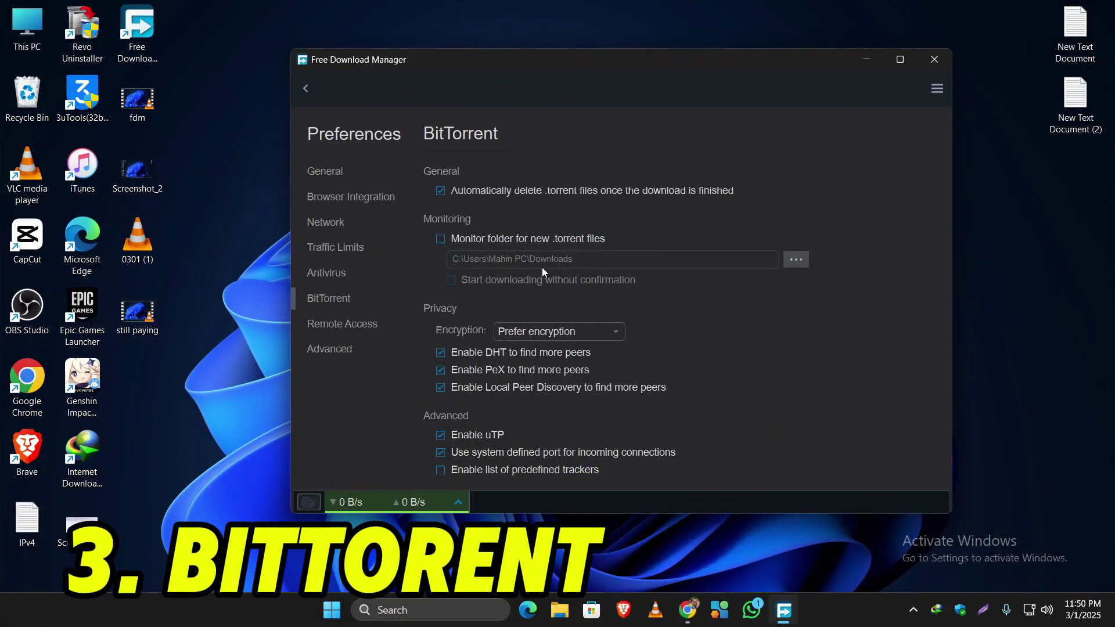
# Copy the Download 19.30MB link from the Academic Torrents Test Torrent page in Chrome
pyautogui.click(687, 602)
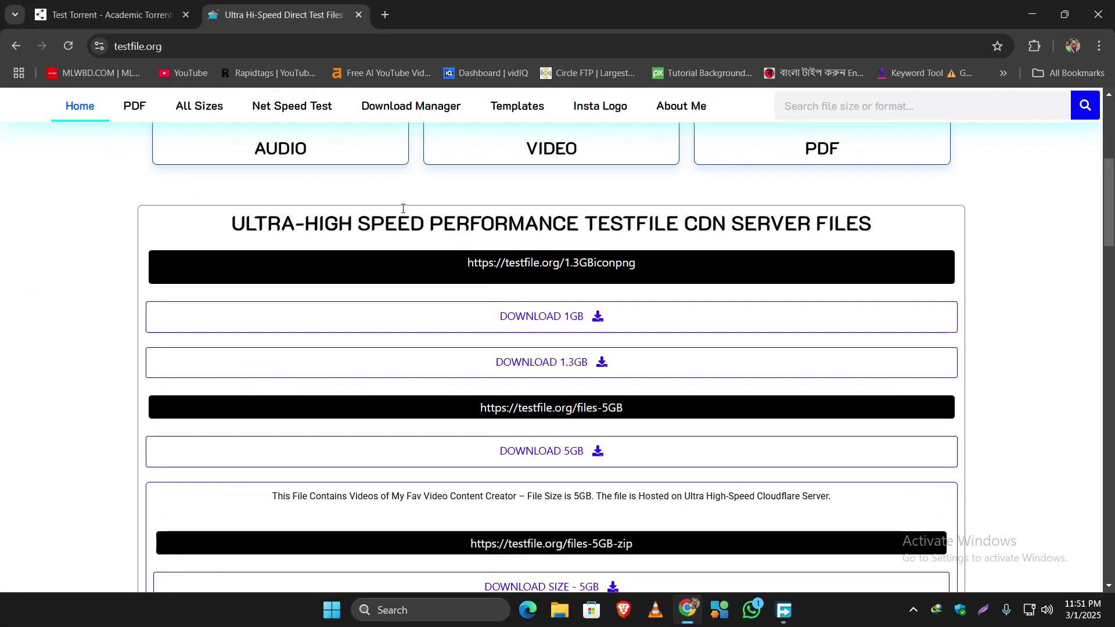
pyautogui.click(108, 6)
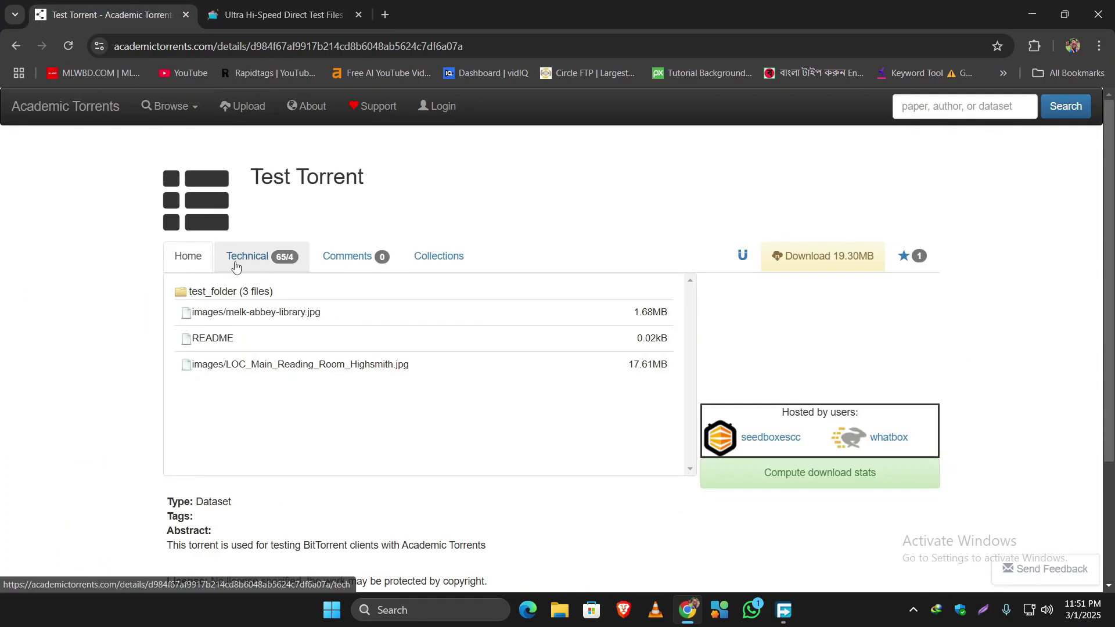
pyautogui.moveTo(261, 177); pyautogui.dragTo(407, 184)
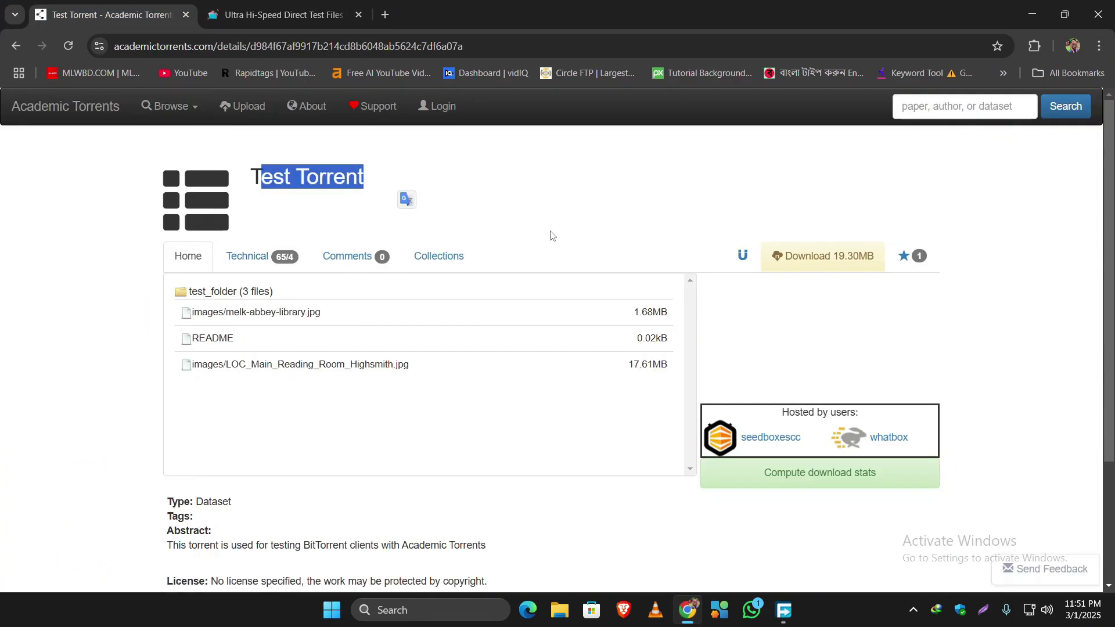
pyautogui.rightClick(802, 256)
pyautogui.click(867, 386)
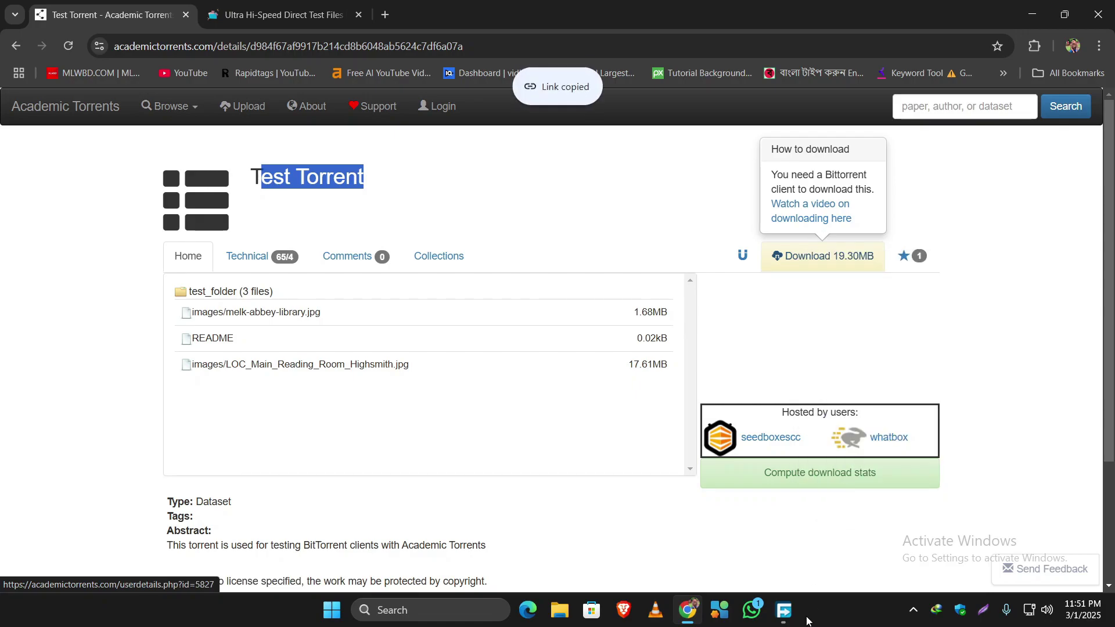
pyautogui.click(784, 610)
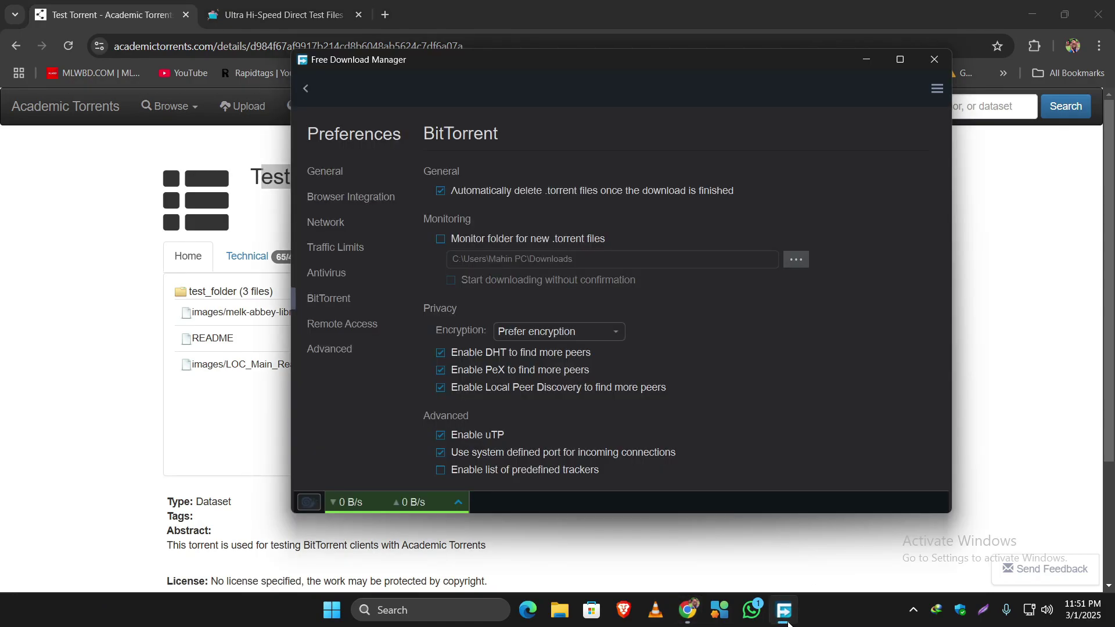
# Add the copied Test Torrent URL as a download, listing test_folder at 18.4 MB
pyautogui.click(307, 90)
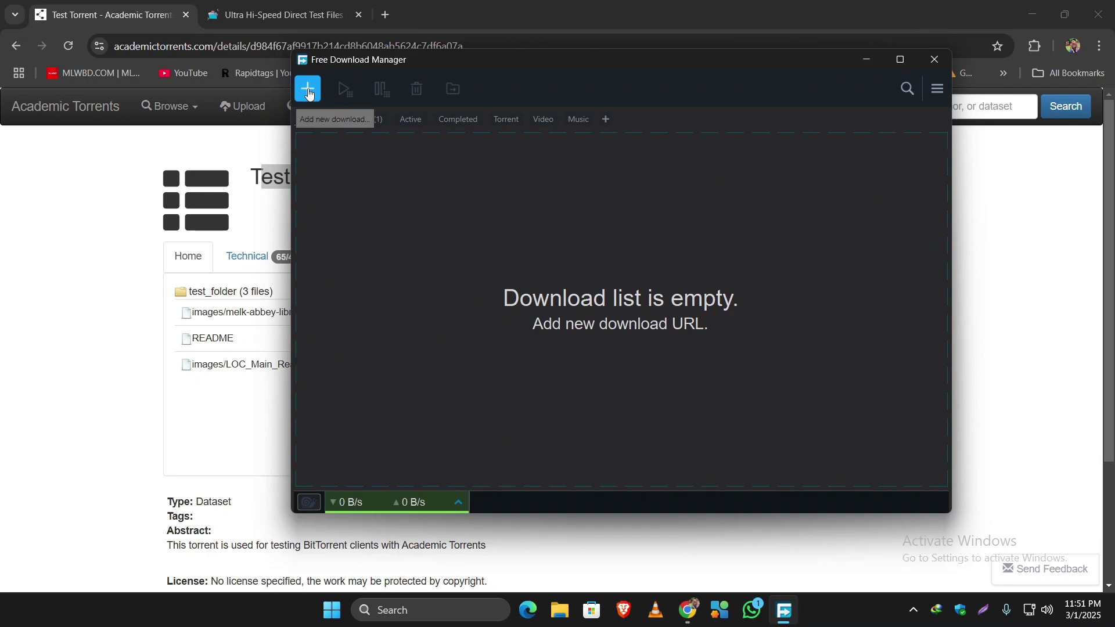
pyautogui.click(307, 90)
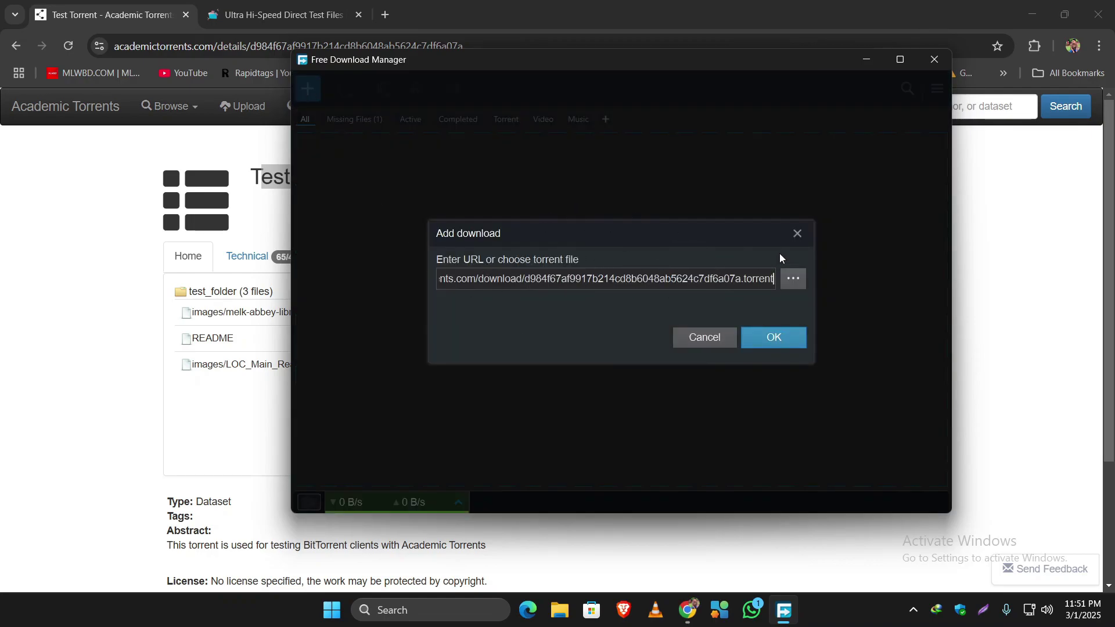
pyautogui.click(782, 345)
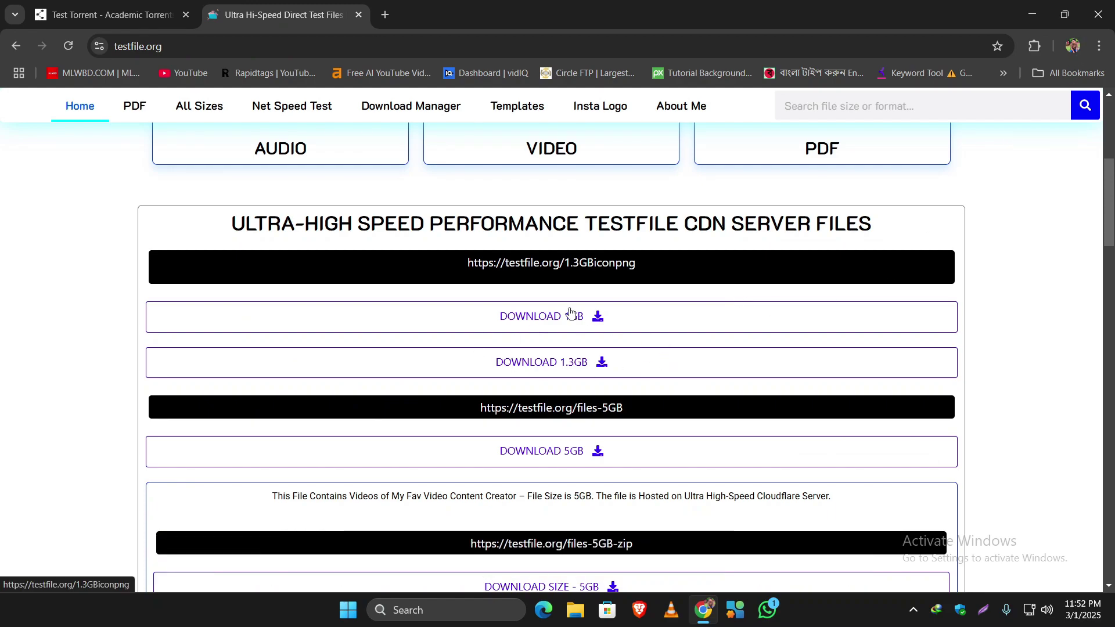
# Start the 1.26 GB 3dicons zip download from testfile.org in both IDM and FDM
pyautogui.click(591, 320)
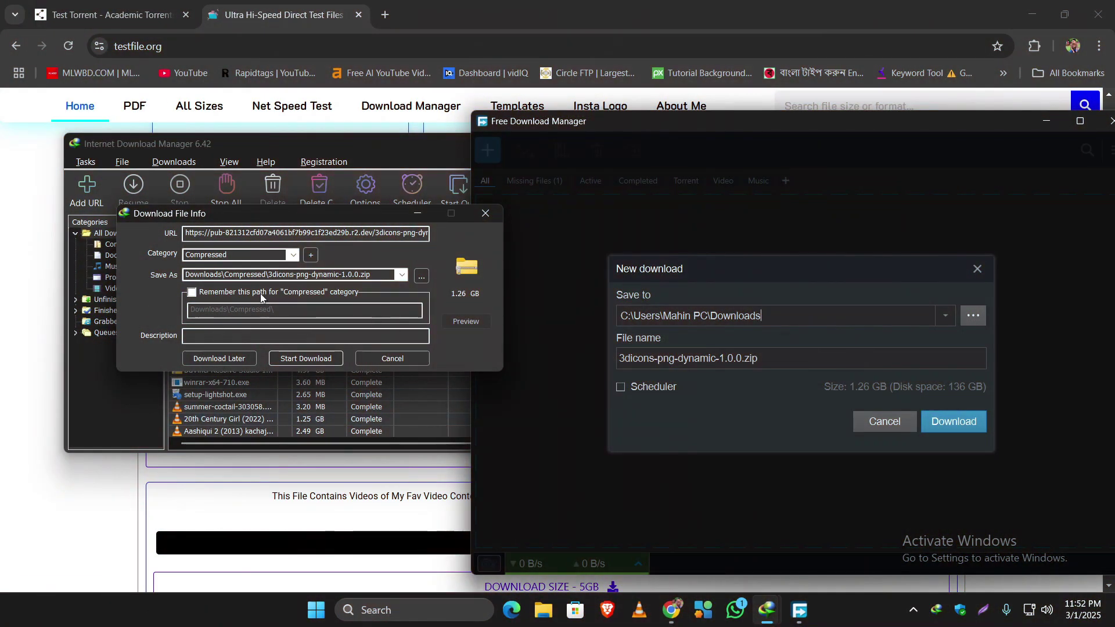
pyautogui.click(303, 359)
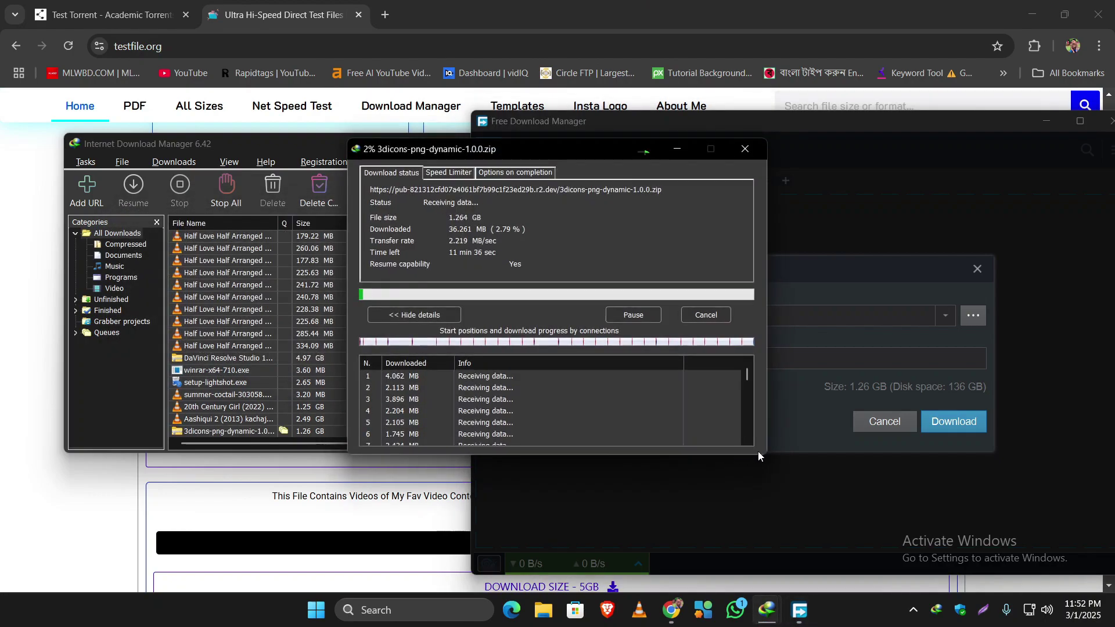
pyautogui.click(945, 421)
# Move IDM's progress window to the left and pause its download
pyautogui.click(436, 150)
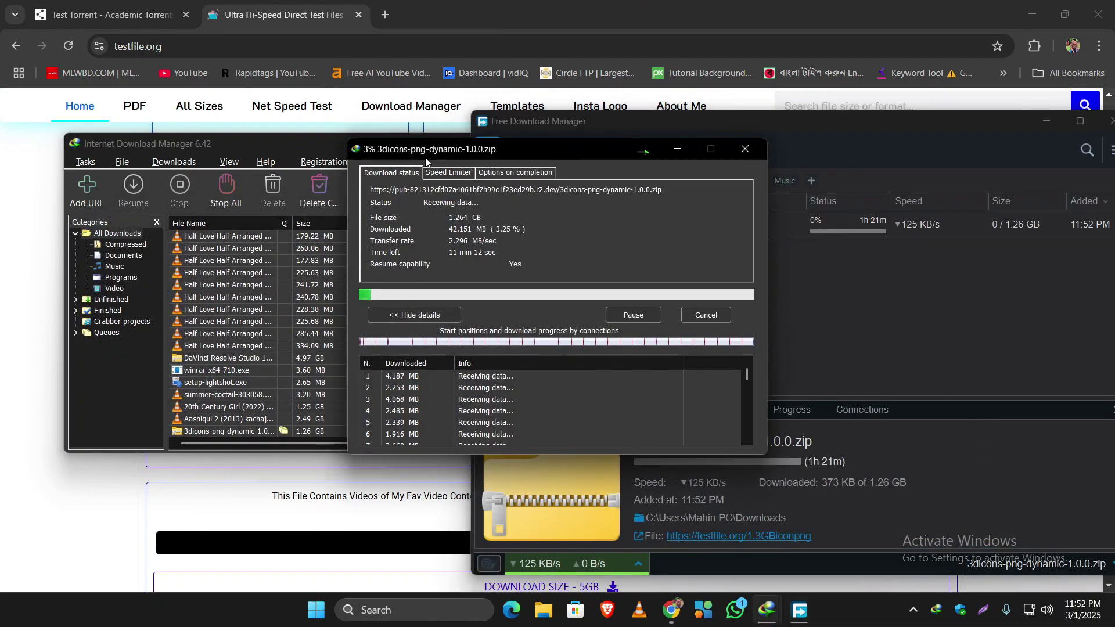
pyautogui.moveTo(498, 152); pyautogui.dragTo(133, 145)
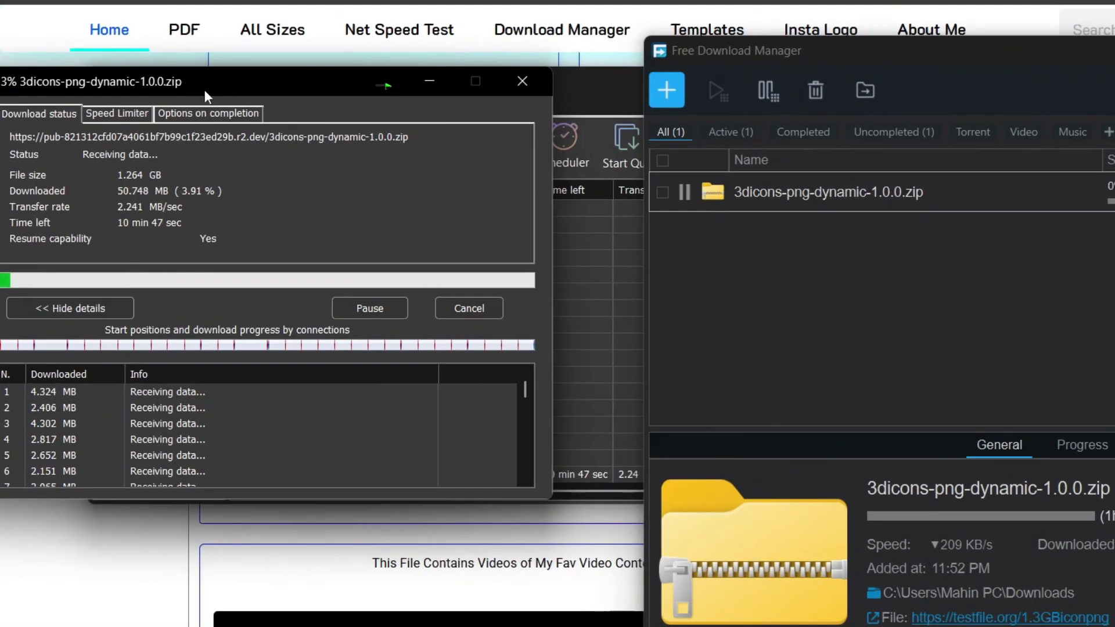
pyautogui.moveTo(204, 83); pyautogui.dragTo(225, 83)
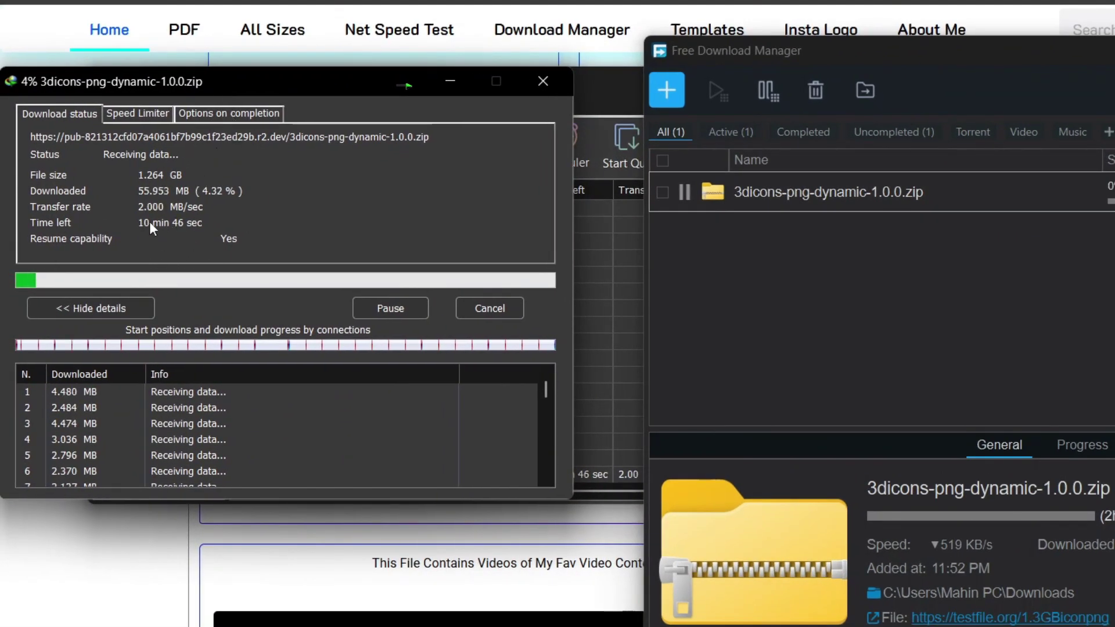
pyautogui.click(415, 307)
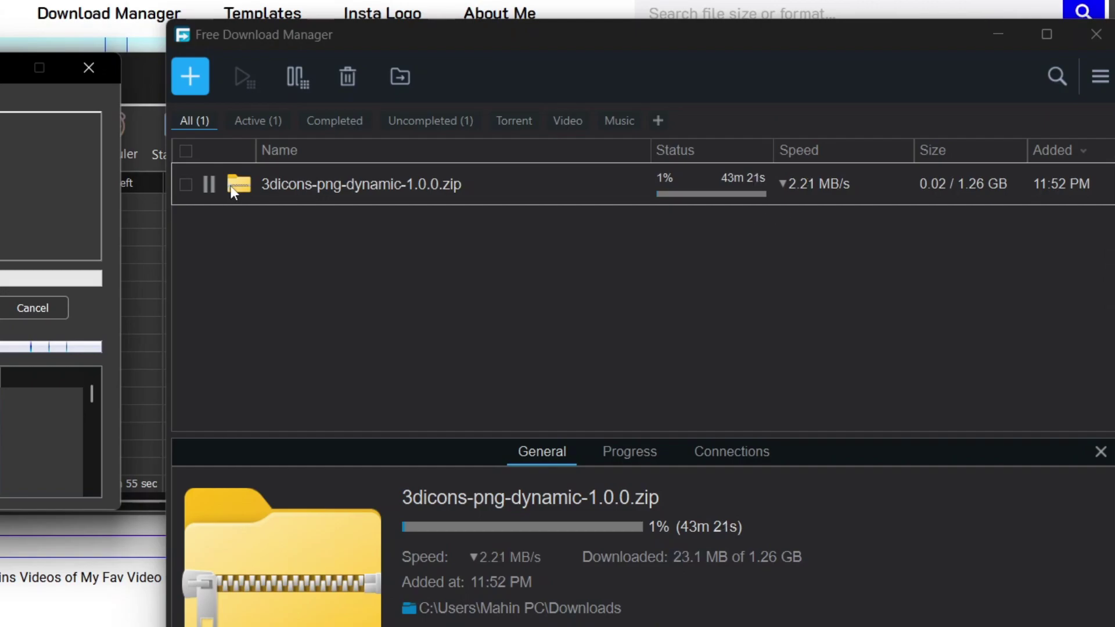
# Pause FDM's 3dicons zip at 1% and resume IDM's copy of the download
pyautogui.click(208, 183)
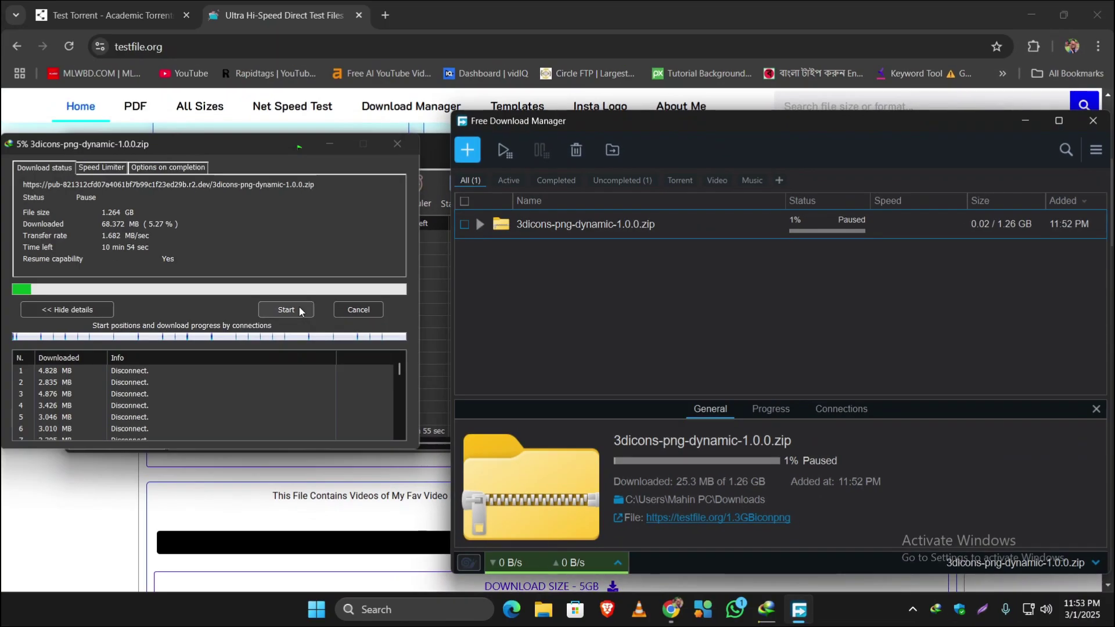
pyautogui.click(286, 309)
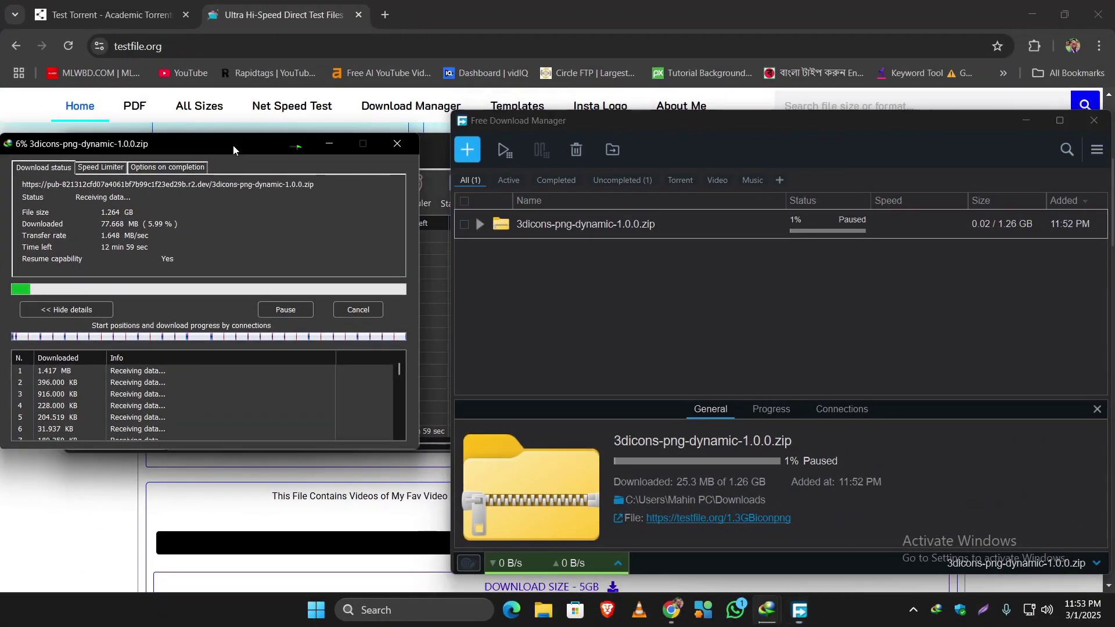
pyautogui.moveTo(232, 145); pyautogui.dragTo(245, 141)
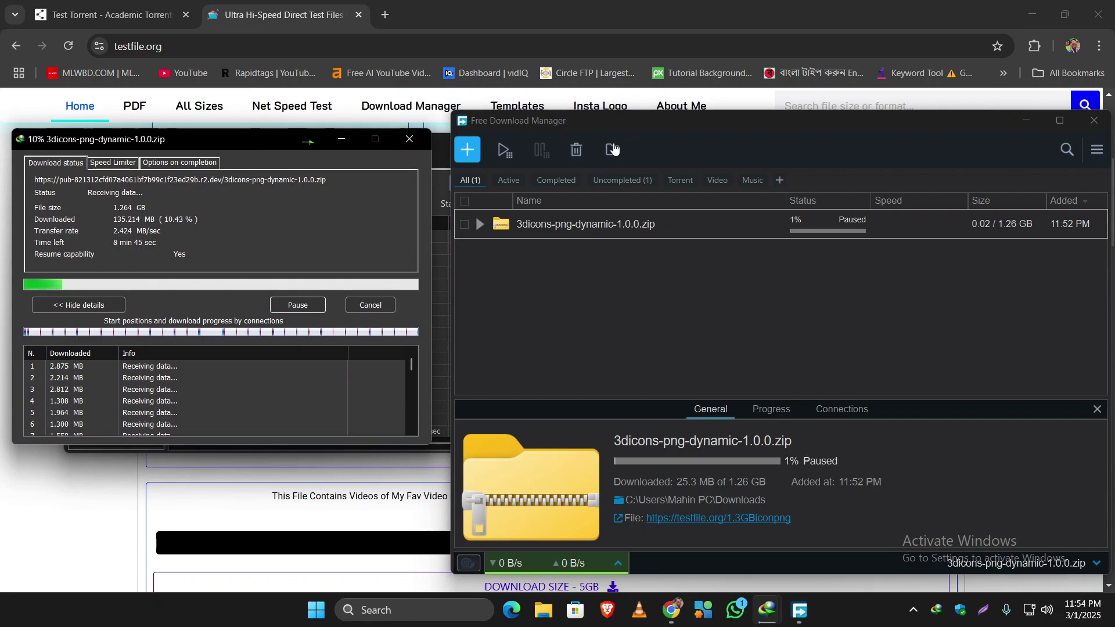
# Close IDM's progress window and move the Free Download Manager window up and left
pyautogui.click(687, 130)
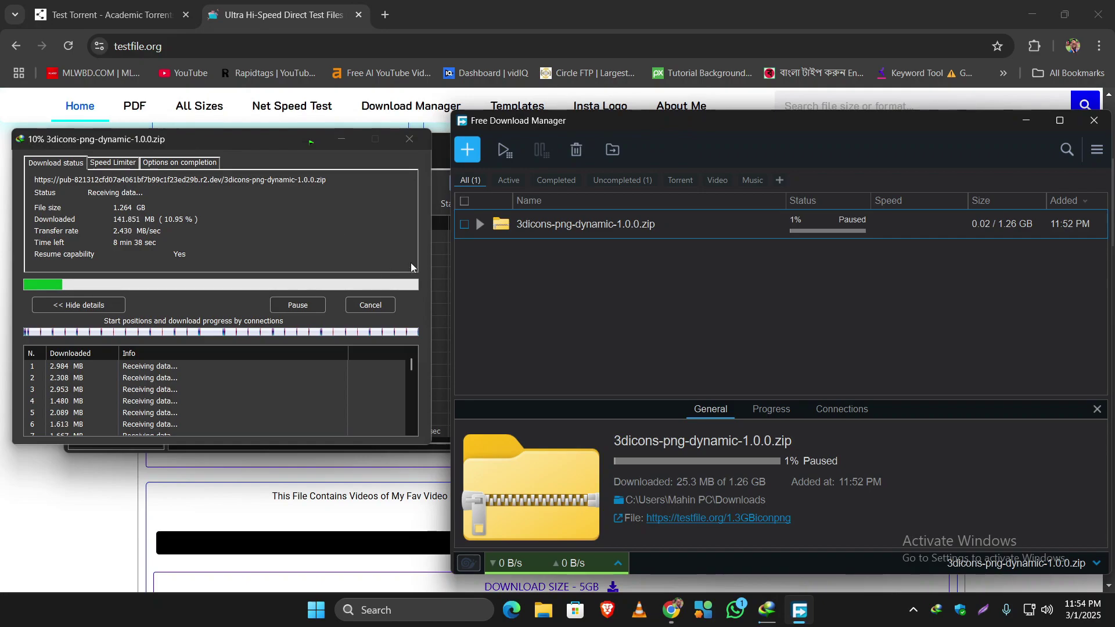
pyautogui.click(392, 259)
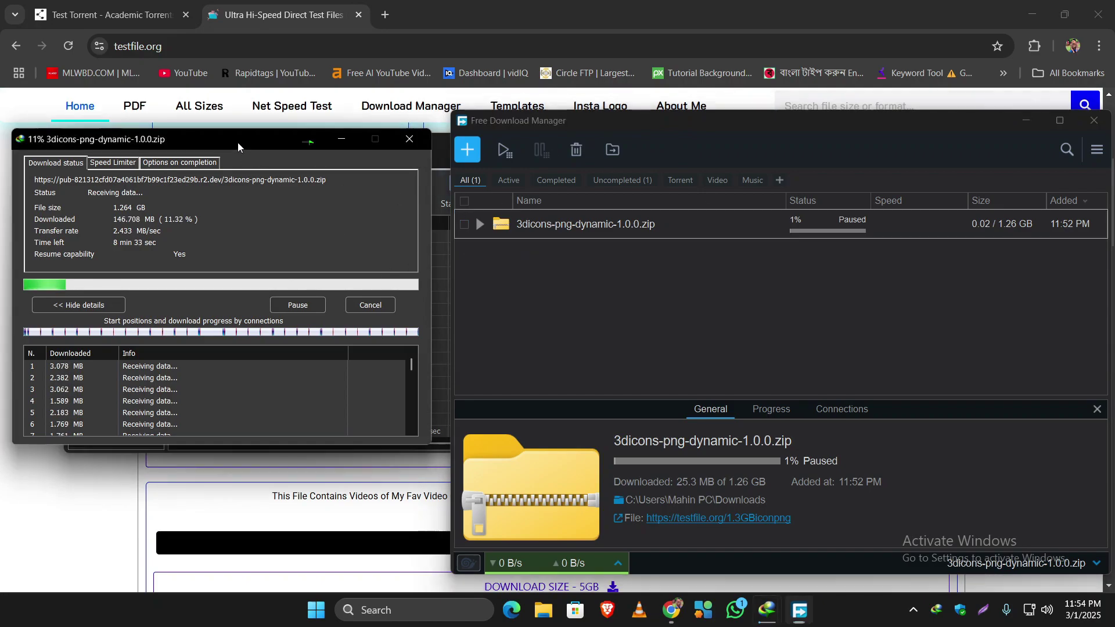
pyautogui.click(409, 138)
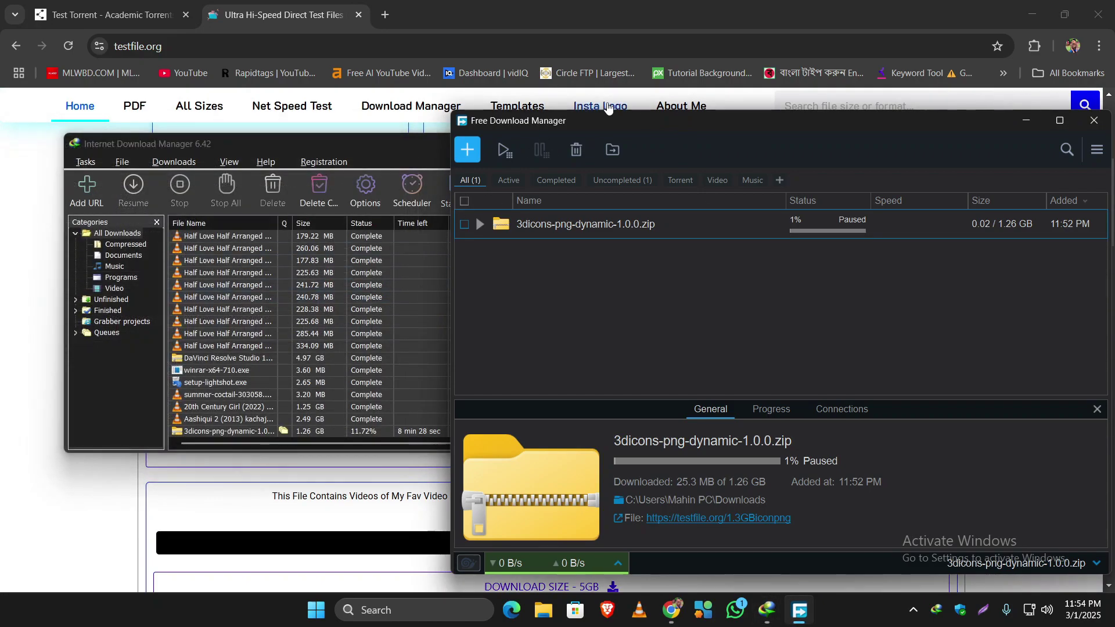
pyautogui.moveTo(615, 117); pyautogui.dragTo(534, 104)
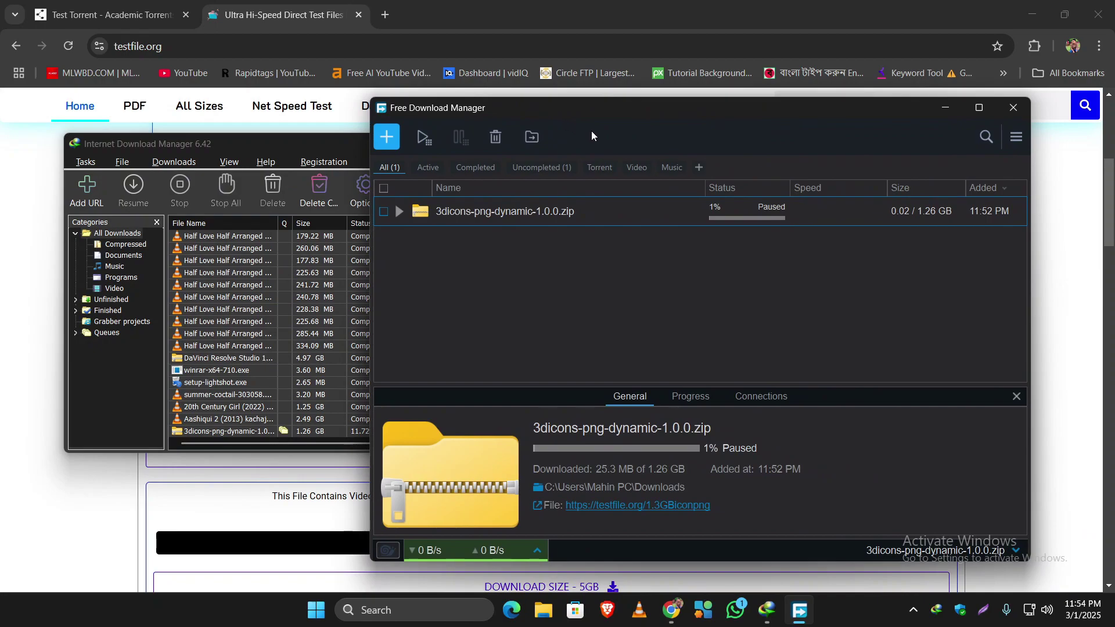